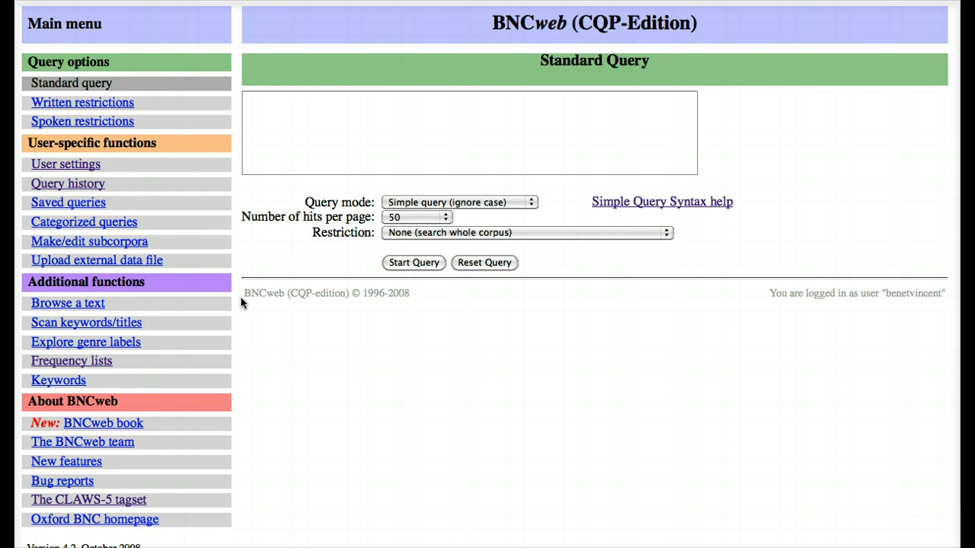
Step: Run a simple query over the whole corpus for the pattern it _V* _AJ* _CJT
left_click(273, 114)
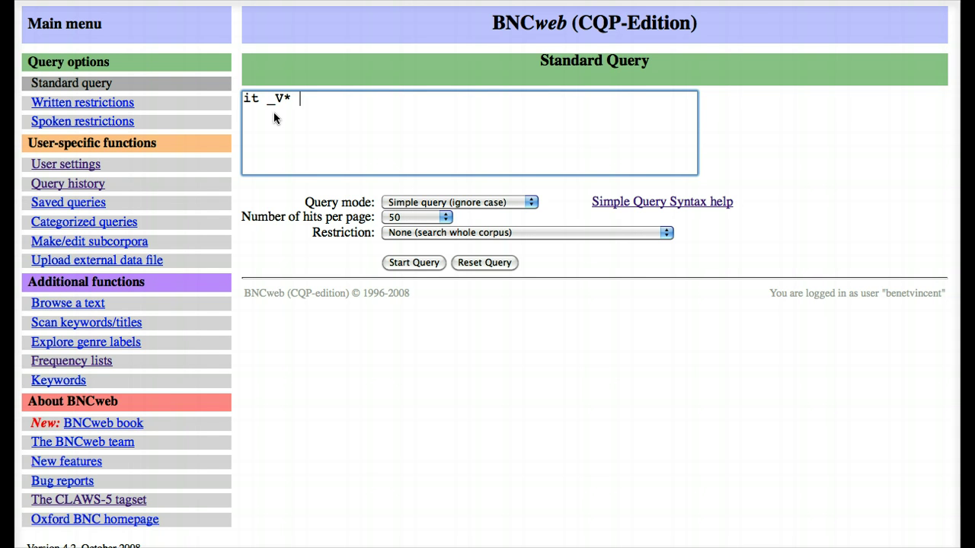
type("_AJ* that")
key("alt+shift+Left")
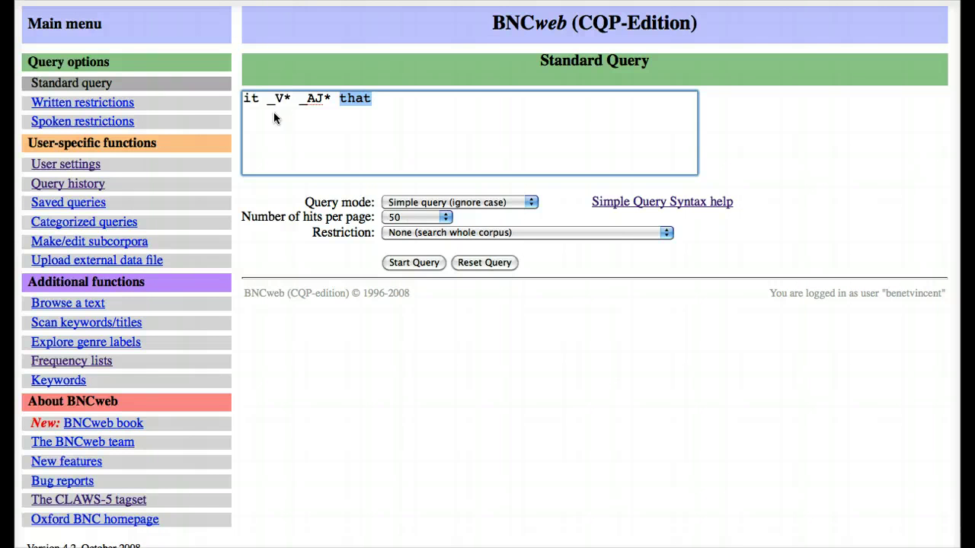
type("_CJT")
left_click(424, 221)
left_click(417, 263)
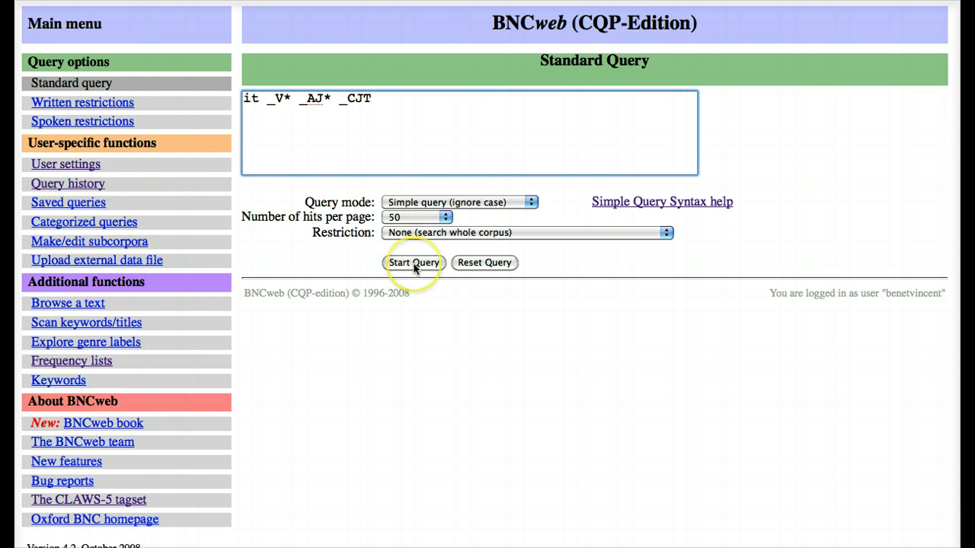
left_click(414, 264)
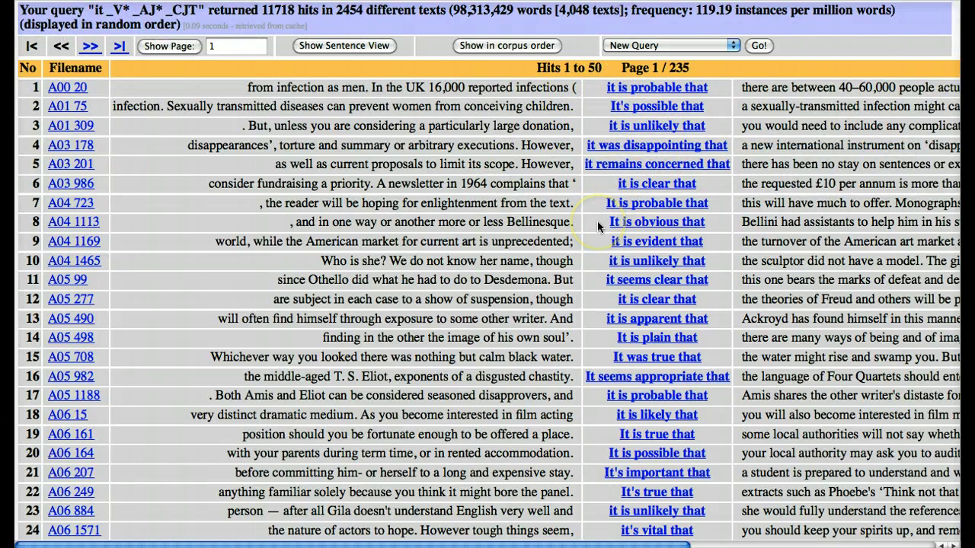
Step: Generate a frequency breakdown of the hits for the it _V* _AJ* _CJT query
scroll(597, 221, "down", 1)
scroll(597, 221, "down", 1)
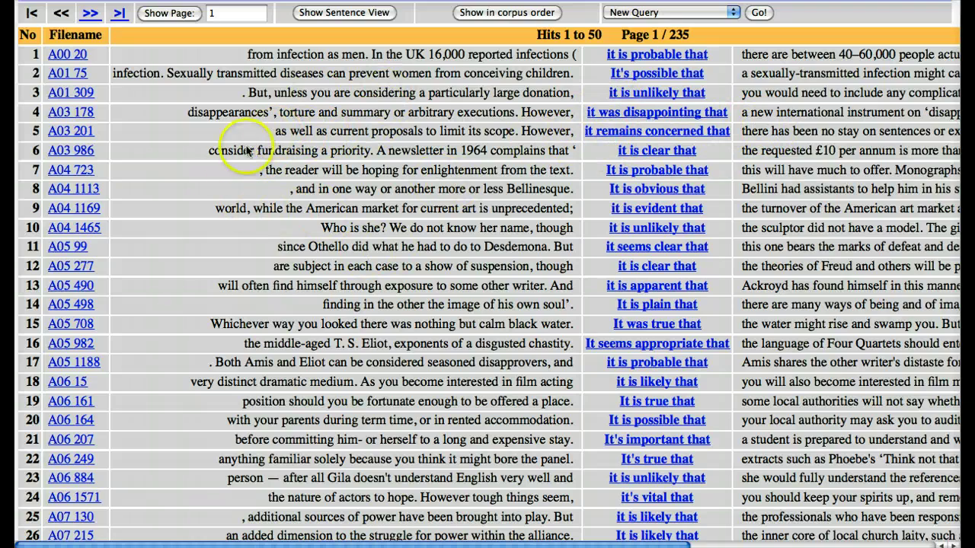
scroll(502, 362, "down", 2)
scroll(502, 363, "down", 5)
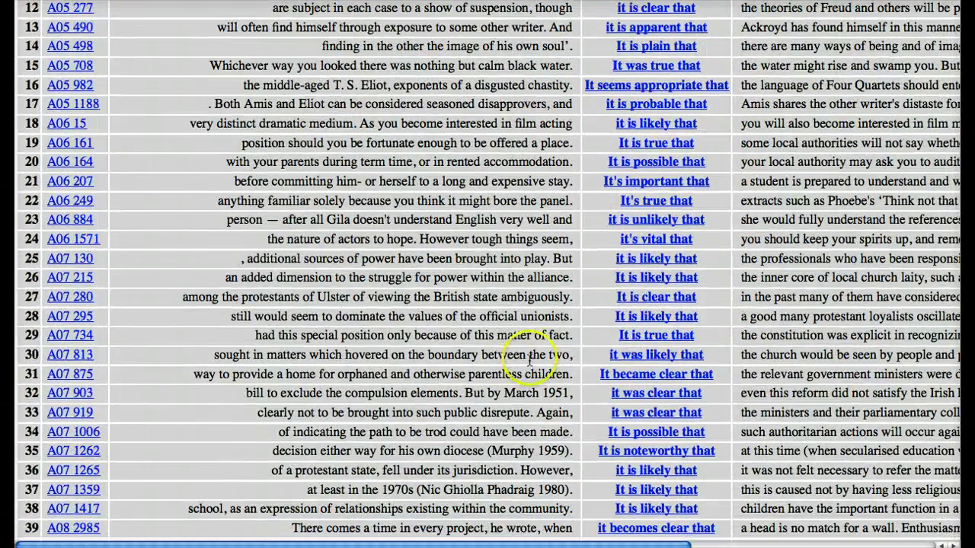
scroll(556, 438, "down", 2)
scroll(556, 438, "up", 10)
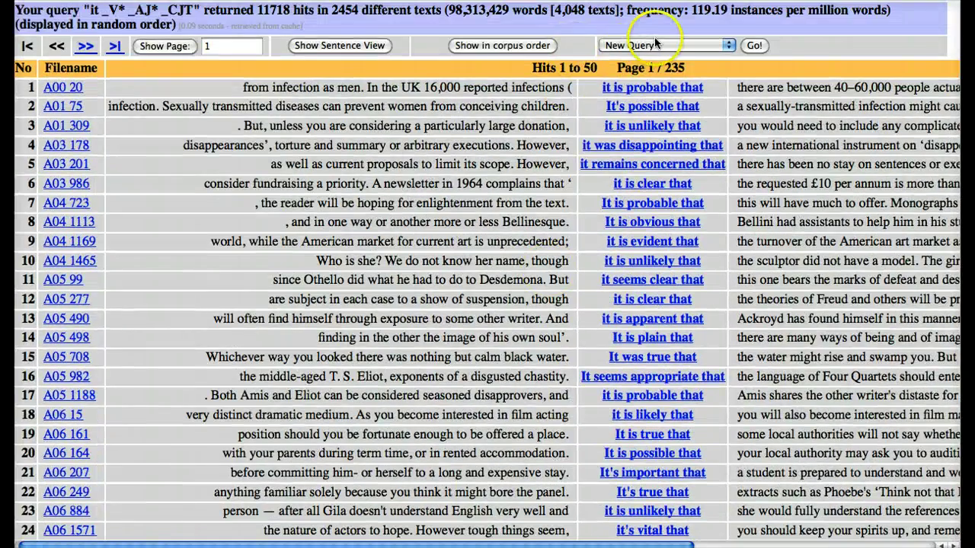
left_click(655, 45)
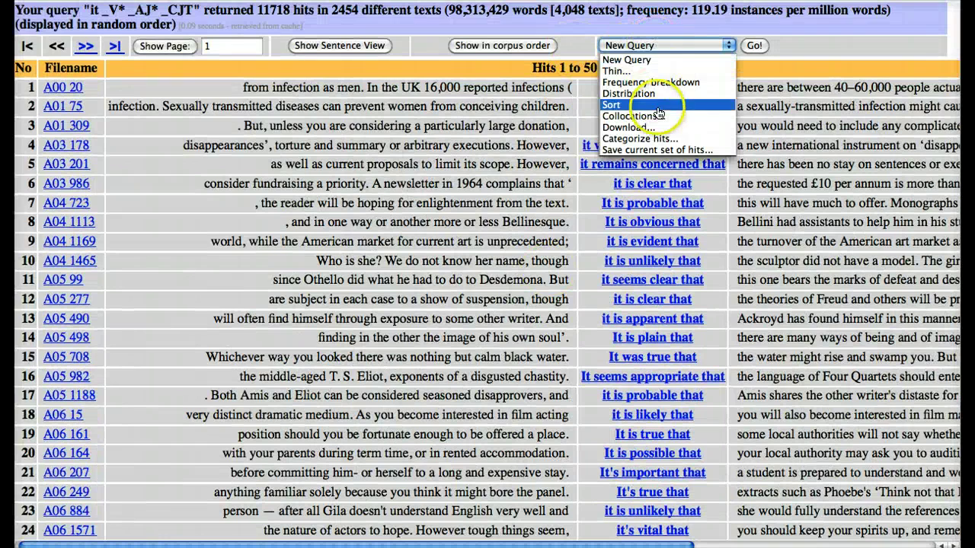
left_click(663, 82)
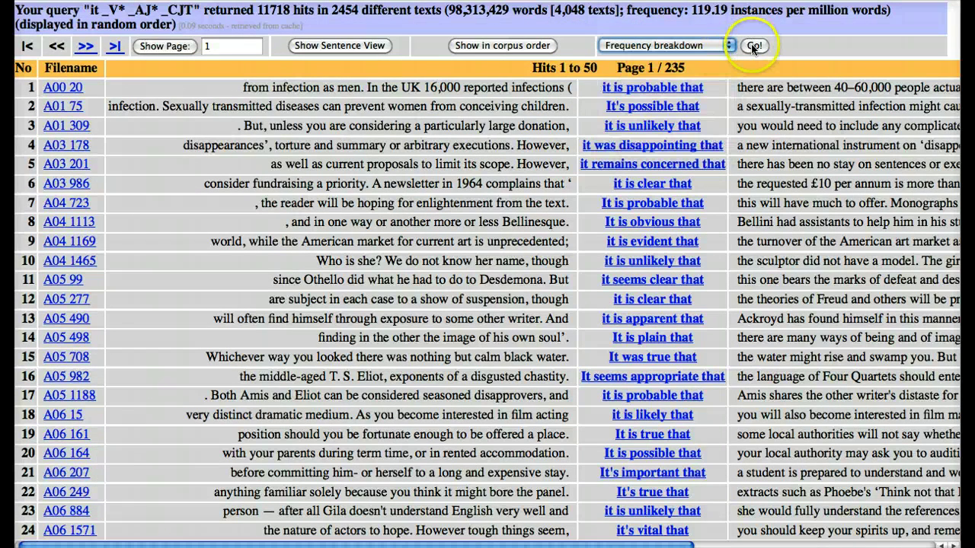
left_click(754, 46)
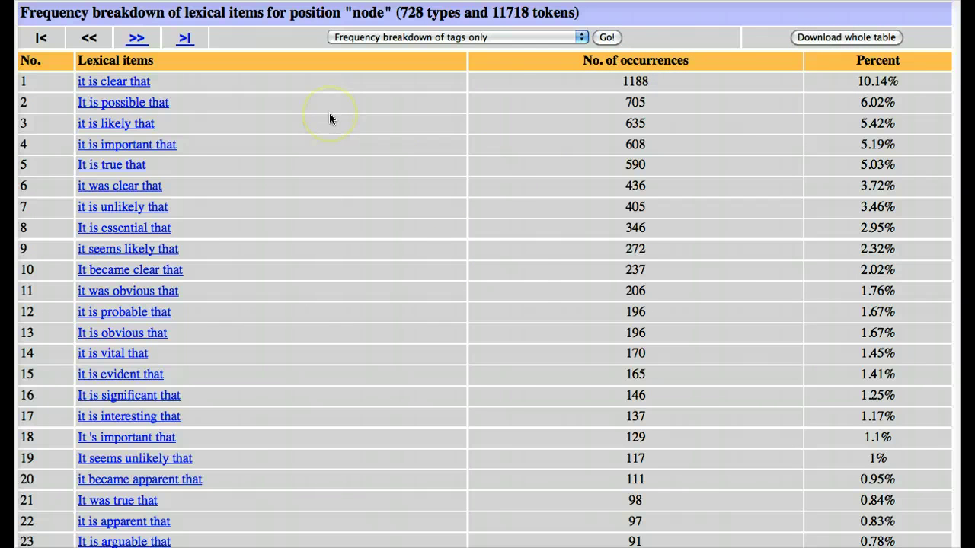
Step: Examine the most frequent lexical items in the frequency breakdown and go back to the query form
scroll(330, 114, "down", 1)
scroll(333, 250, "down", 3)
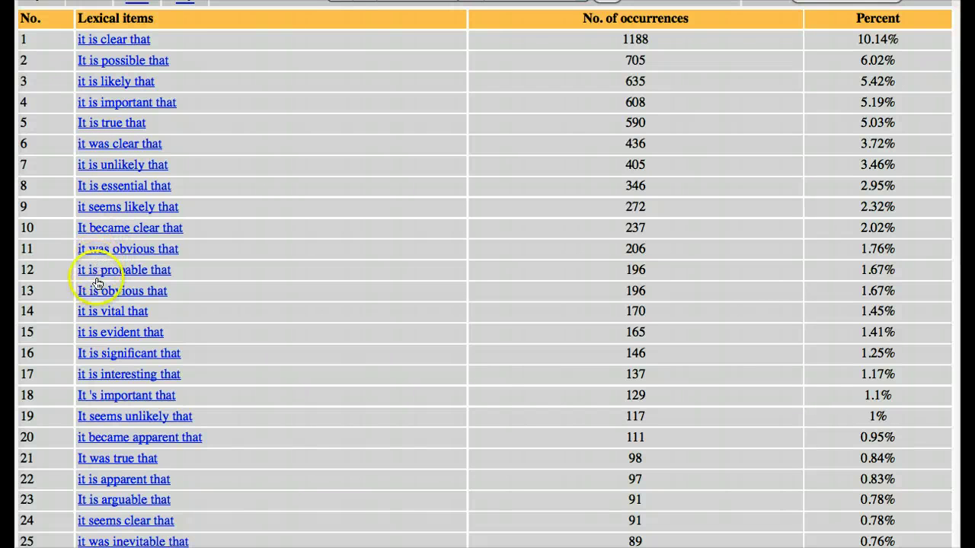
scroll(300, 386, "down", 5)
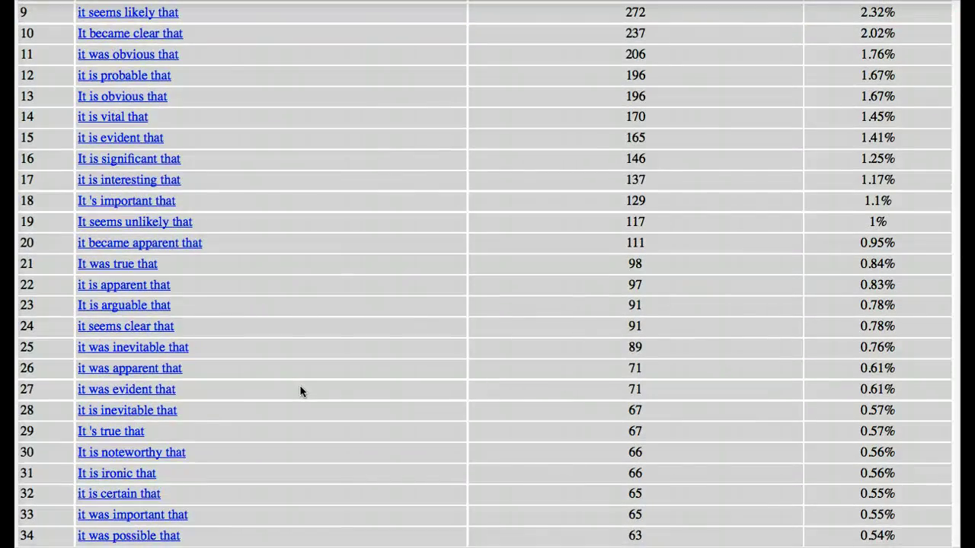
scroll(300, 386, "down", 3)
scroll(299, 385, "up", 10)
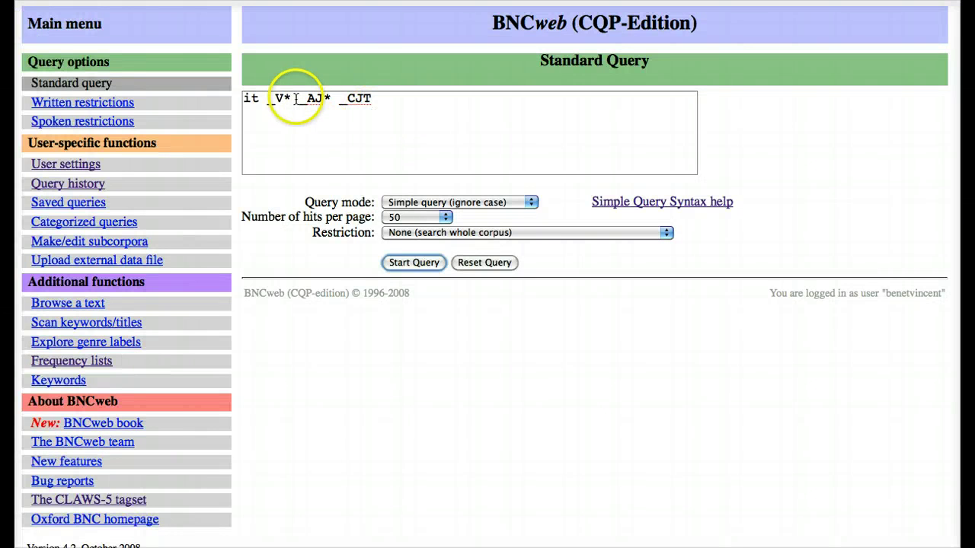
Step: Insert the adverb tag _AV* between _V* and _AJ* in the query
left_click(295, 99)
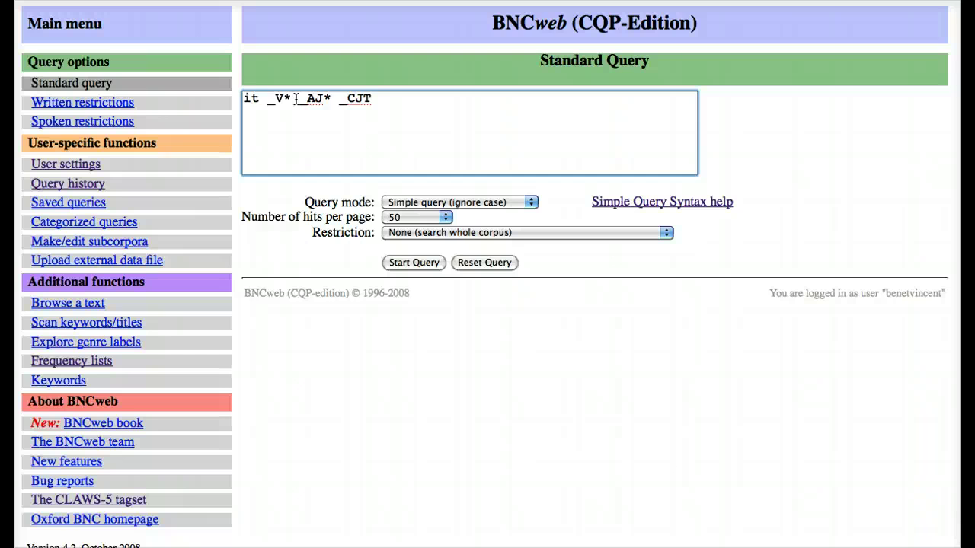
type("_")
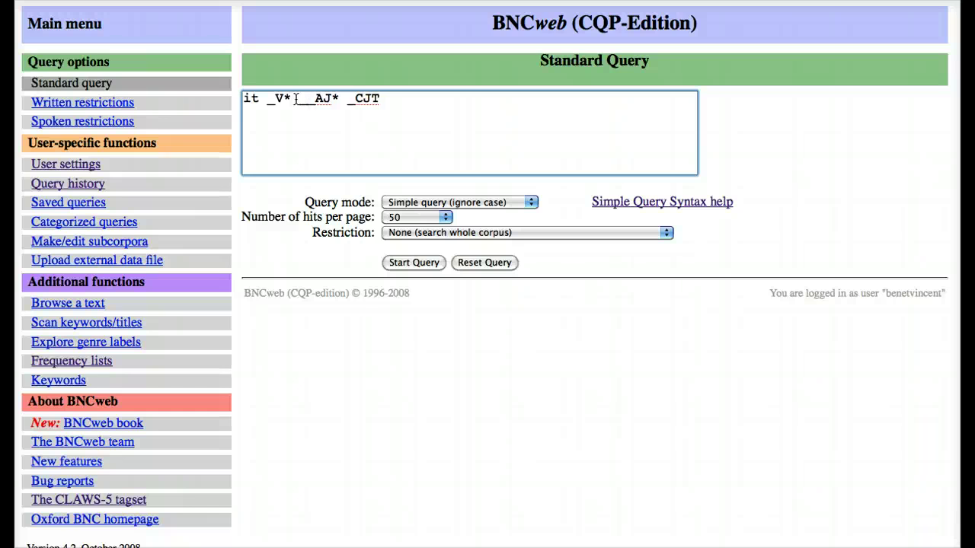
type("AV*")
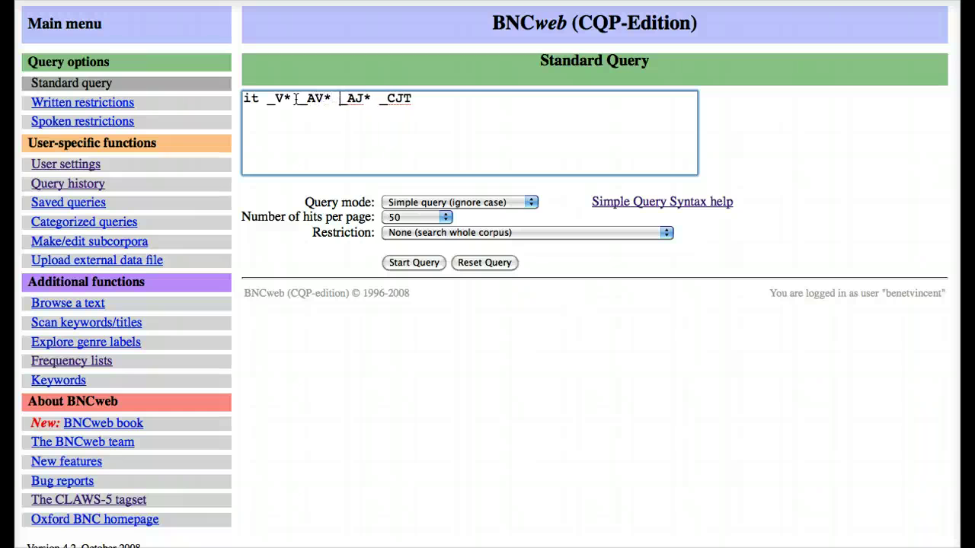
Step: Make the adverb tag optional by rewriting it as (_AV*)? and run the query
key("Left")
key("Left")
key("Left")
key("Left")
key("Left")
type("(")
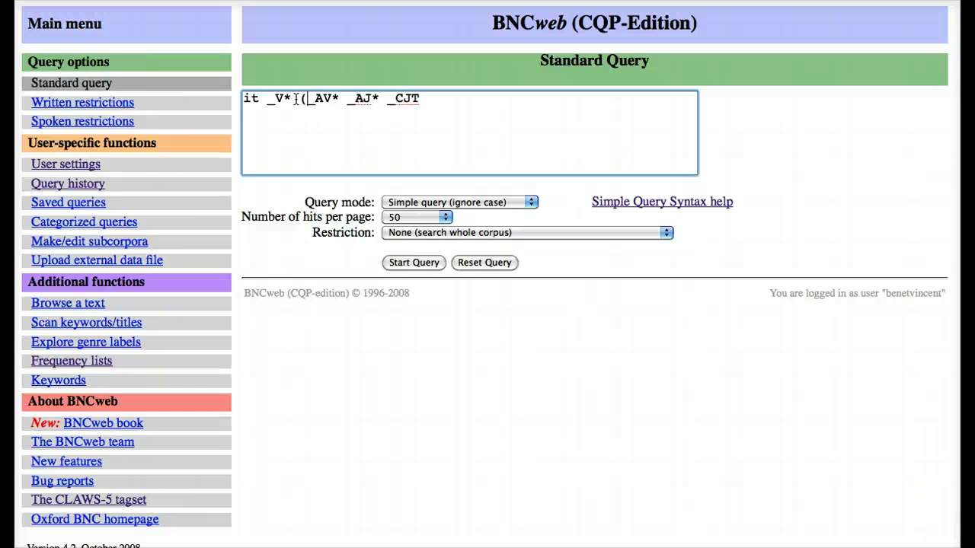
key("Right")
key("Right")
key("Right")
key("Right")
type(")?")
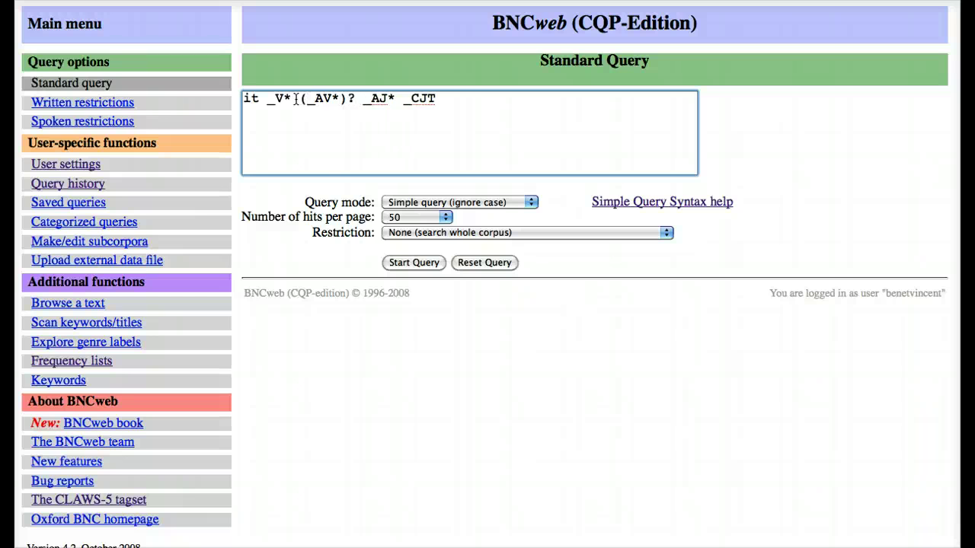
left_click(402, 261)
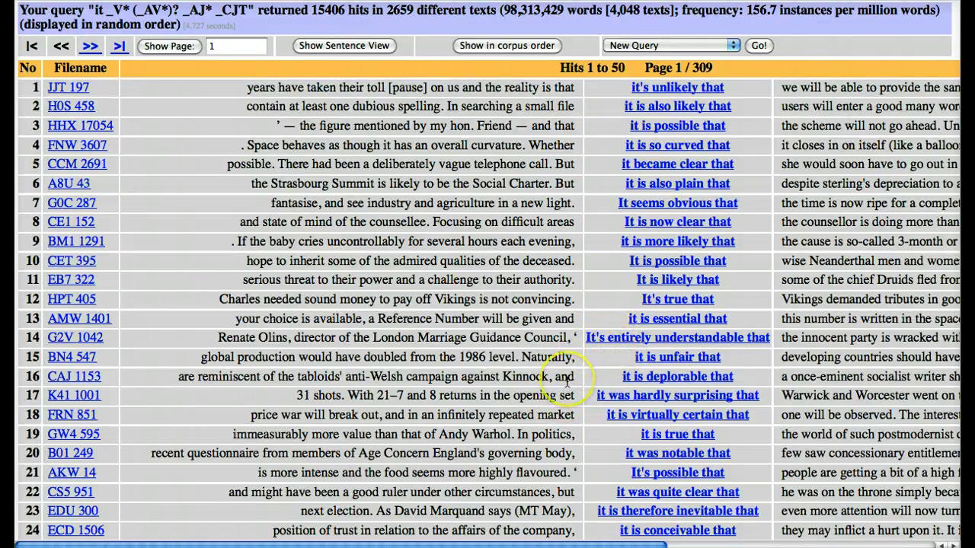
Step: Look through the first page of hits for the optional-adverb query and go back to the query form
scroll(567, 380, "down", 10)
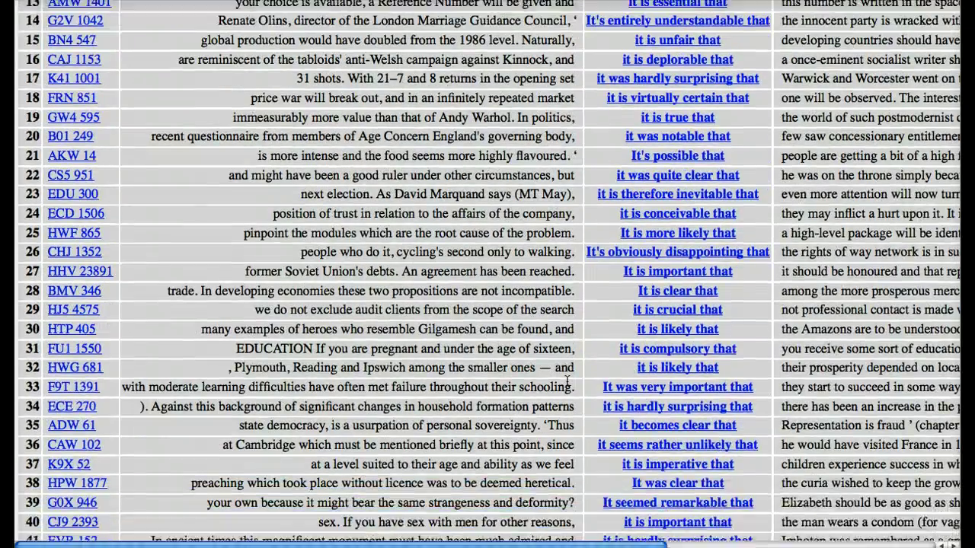
scroll(566, 381, "down", 1)
scroll(556, 328, "down", 5)
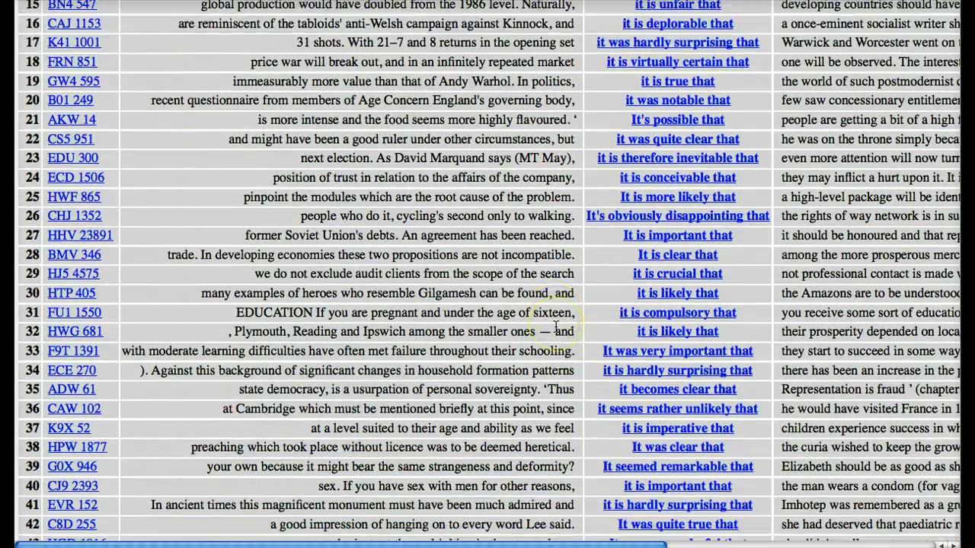
scroll(556, 327, "down", 3)
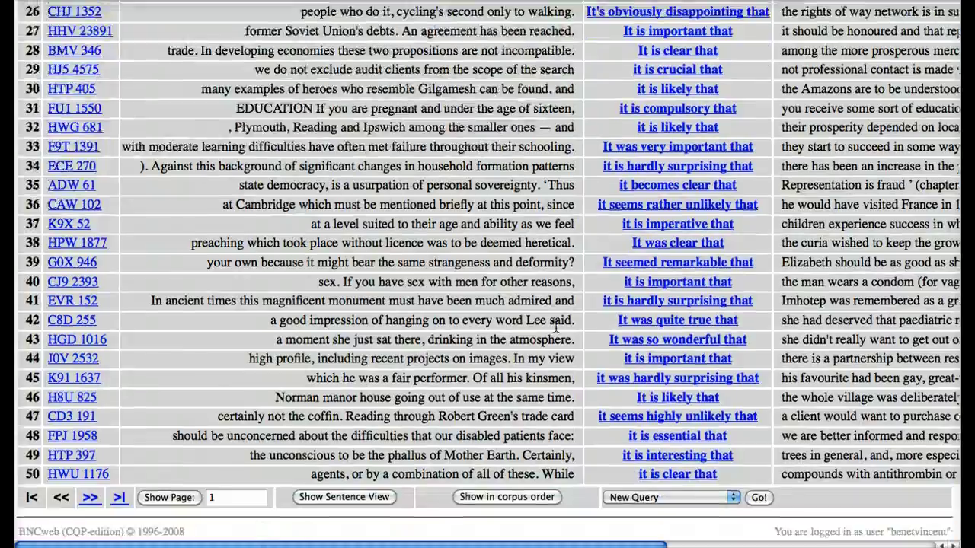
scroll(556, 328, "up", 12)
scroll(556, 327, "up", 7)
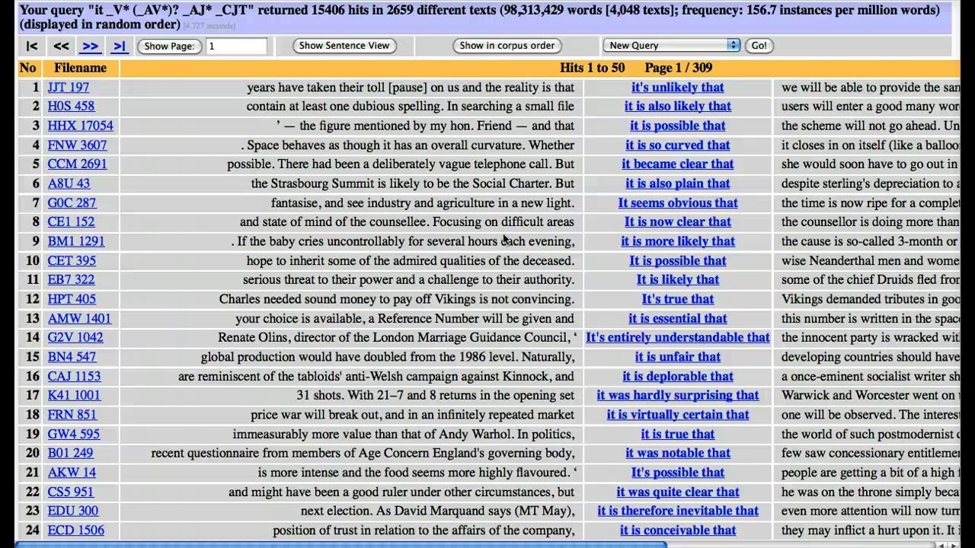
key("super+bracketleft")
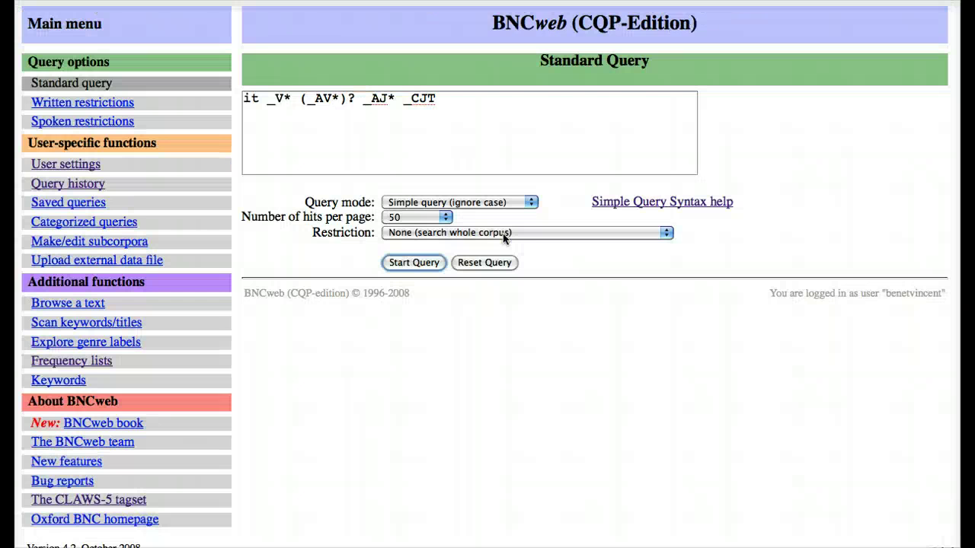
Step: Insert the alternative tags (_VH*|_VM*) before _V* in the query and run it
left_click(267, 99)
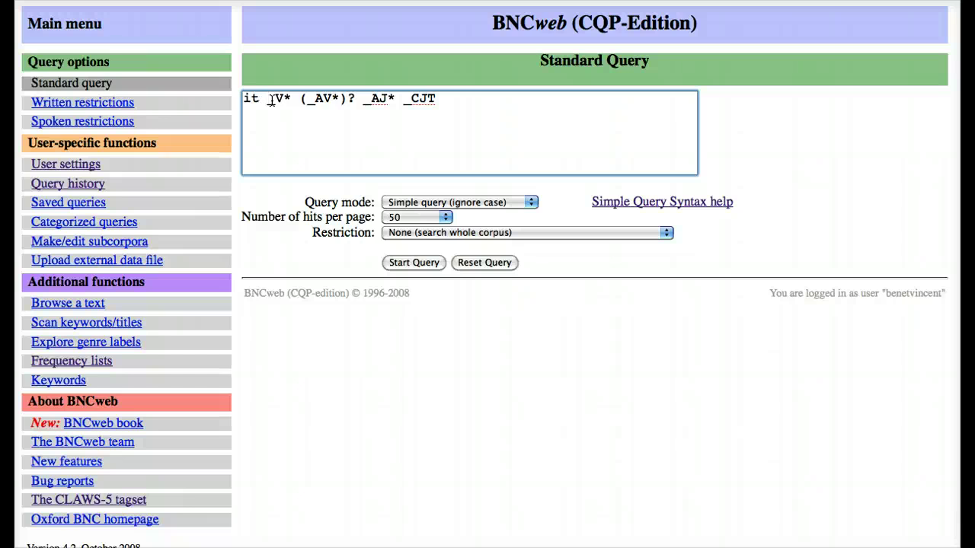
type("(")
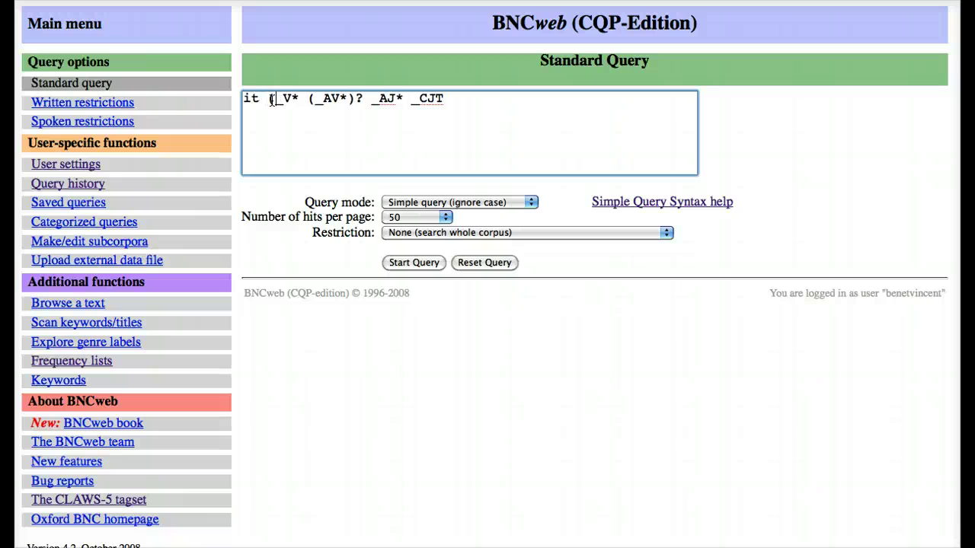
type("_")
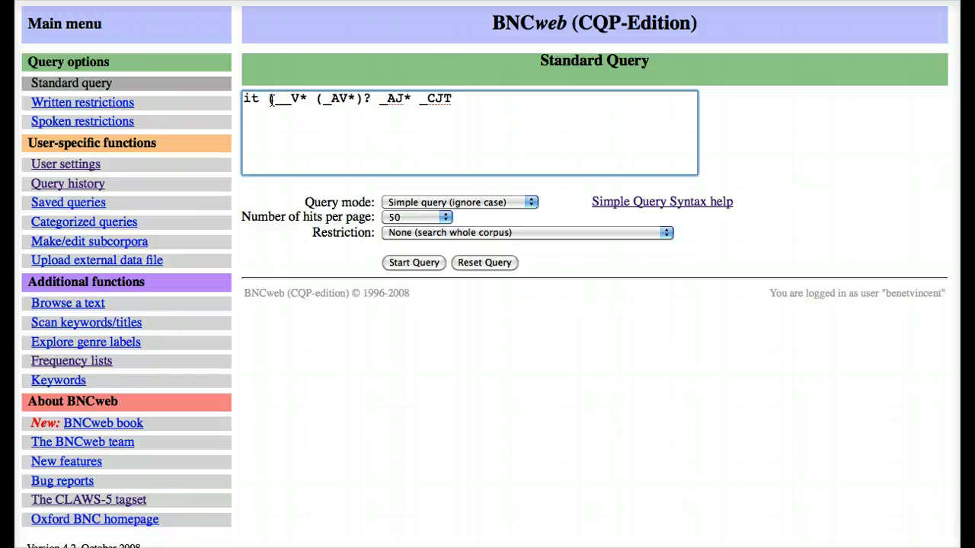
type("VH")
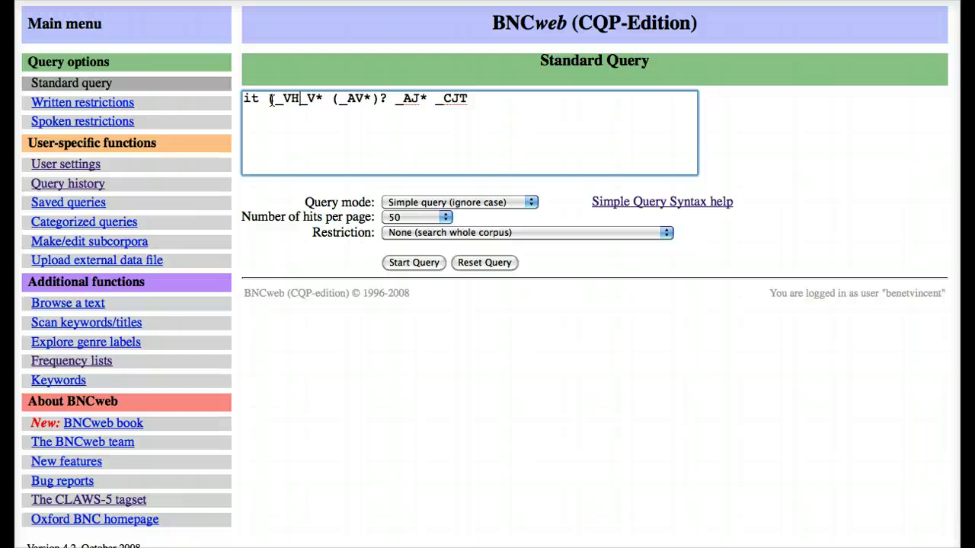
type("*|")
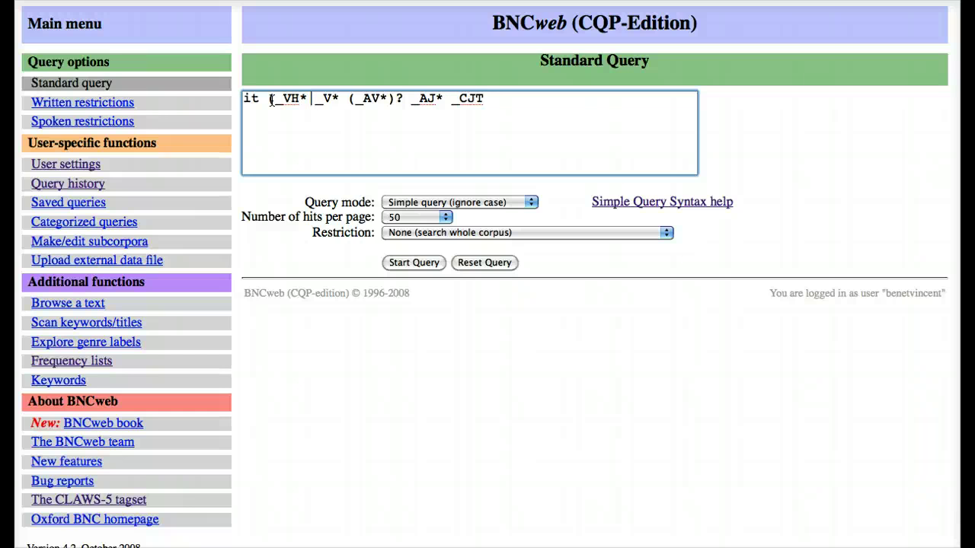
type("_")
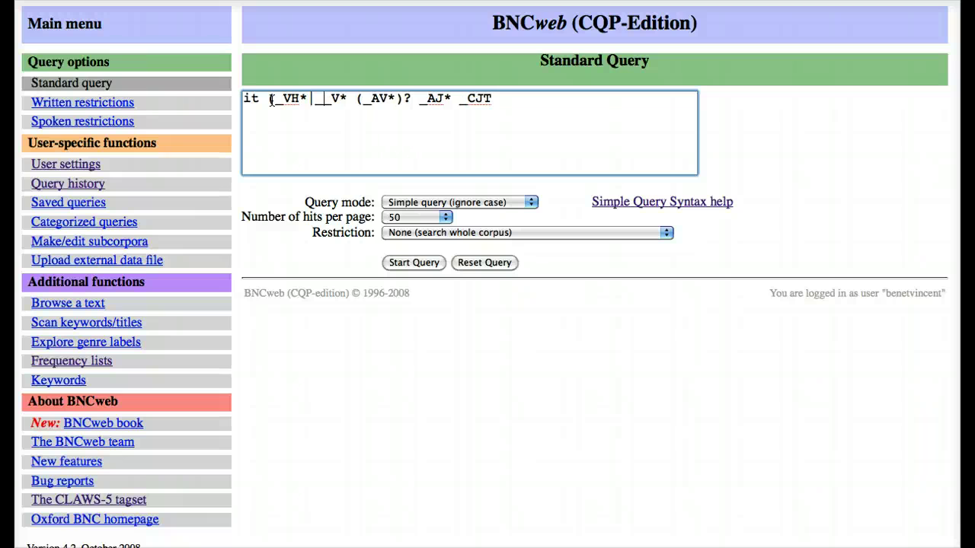
type("VM")
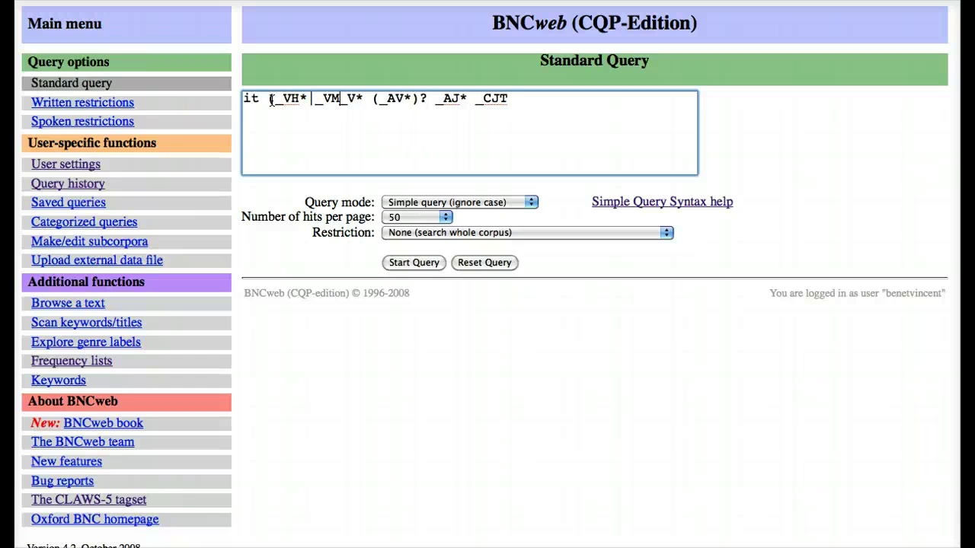
type("*|")
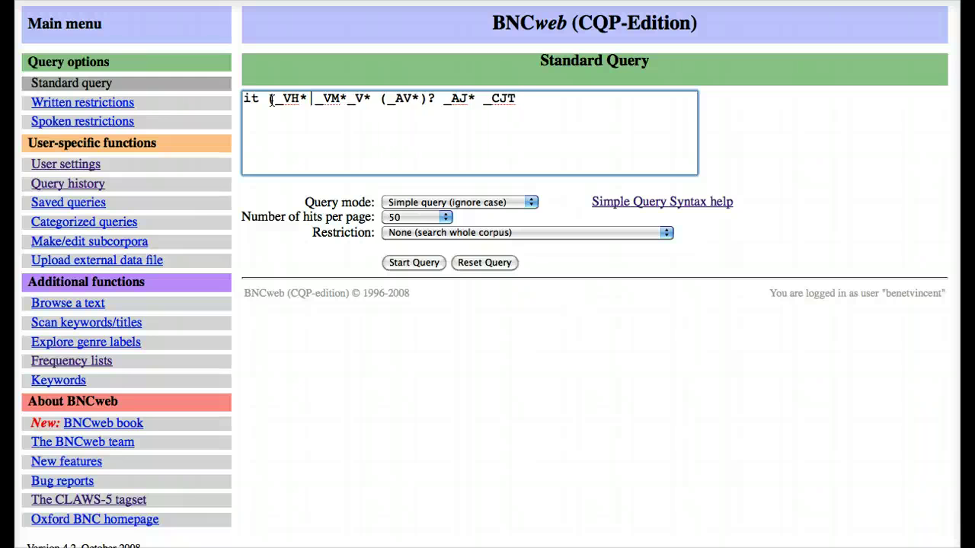
key("BackSpace")
type(")")
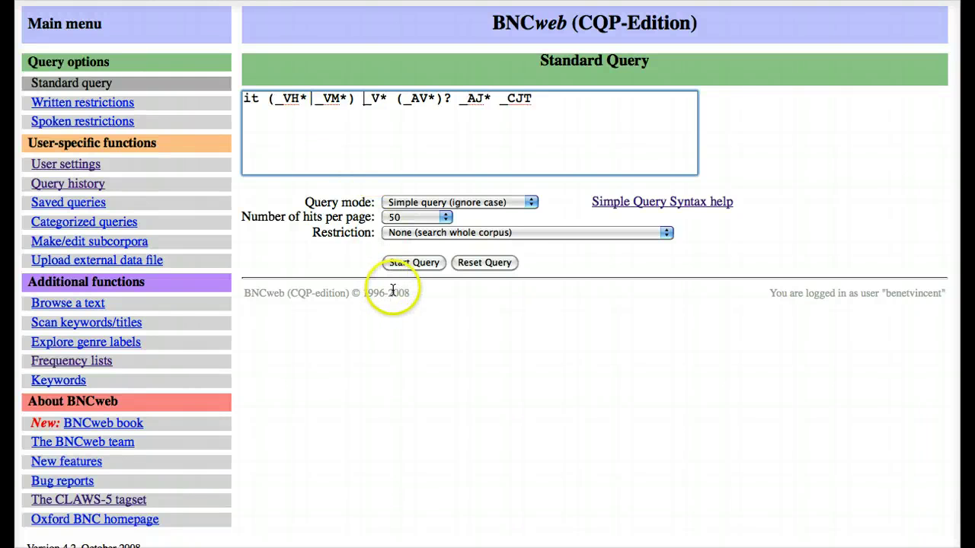
left_click(423, 263)
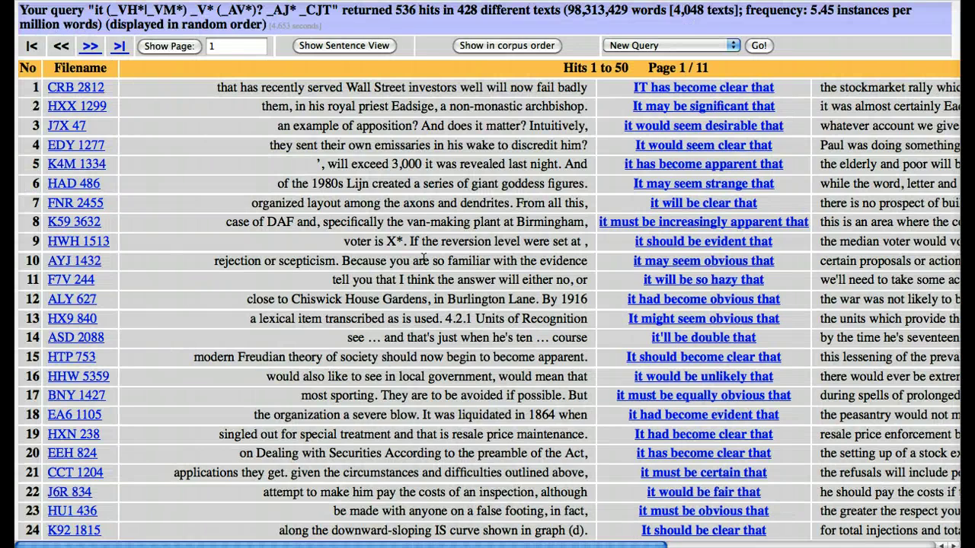
Step: Go back to the query form, make the group (_VH*|_VM*) optional by adding ? after it, and run the query
key("alt+Left")
left_click(403, 103)
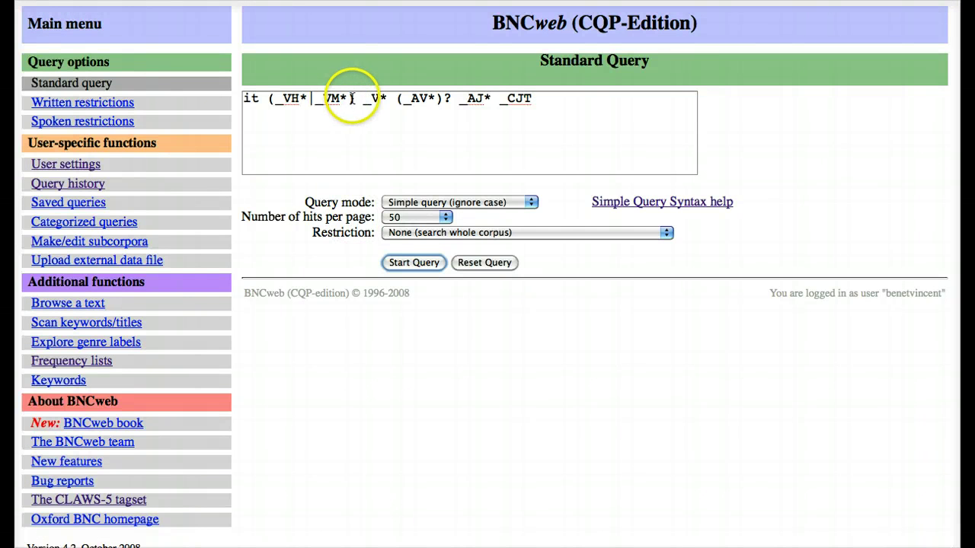
type("?")
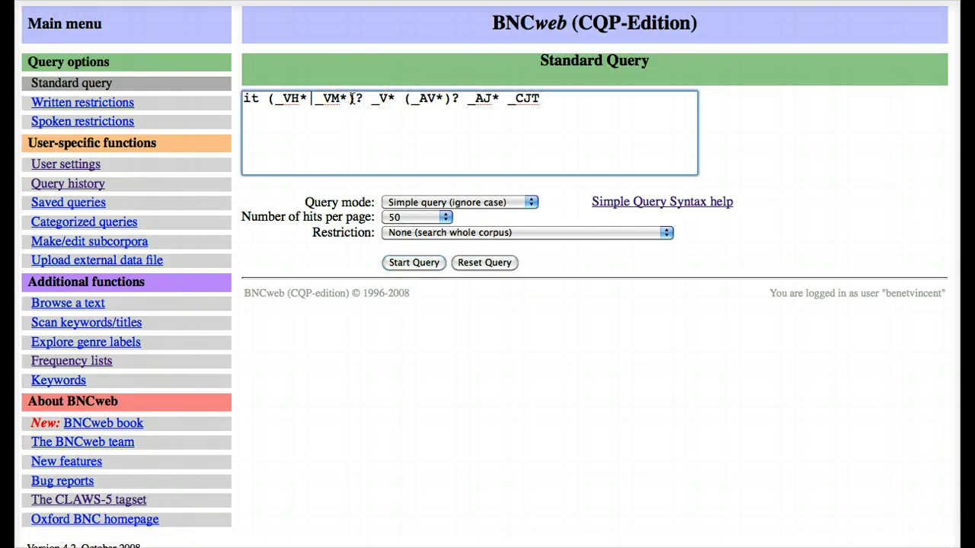
left_click(423, 263)
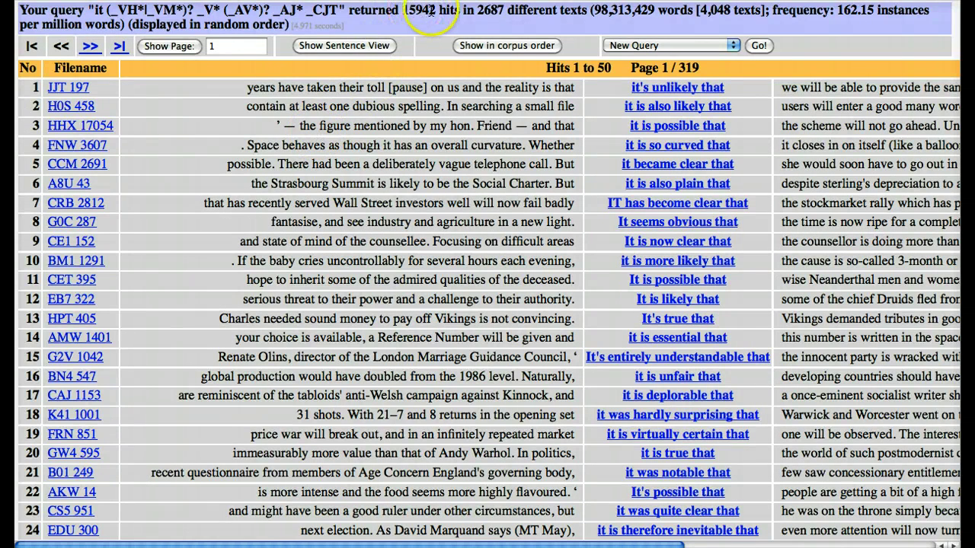
Step: Look through the first page of concordance hits to check which verb, adverb and adjective patterns the query matches
scroll(455, 246, "down", 1)
scroll(455, 241, "down", 2)
scroll(457, 244, "up", 2)
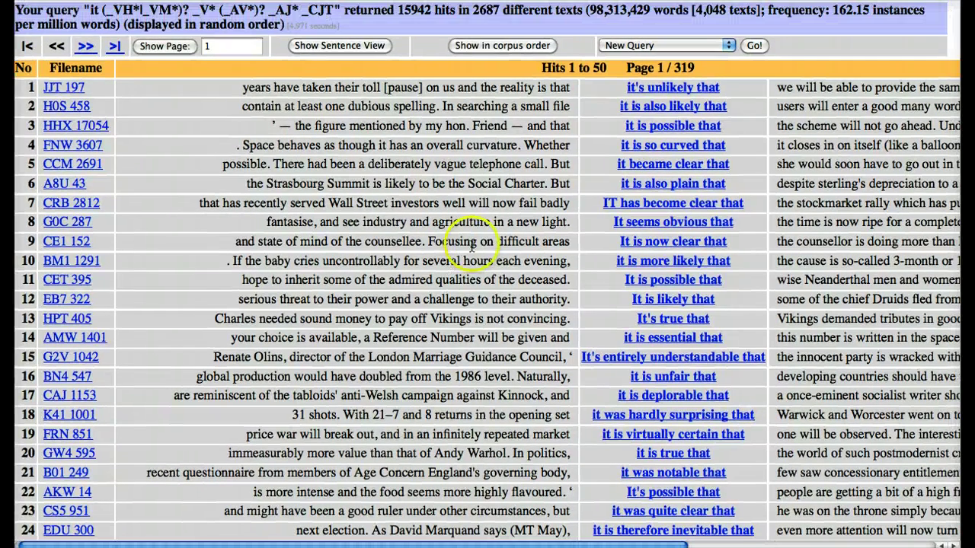
mouse_move(641, 211)
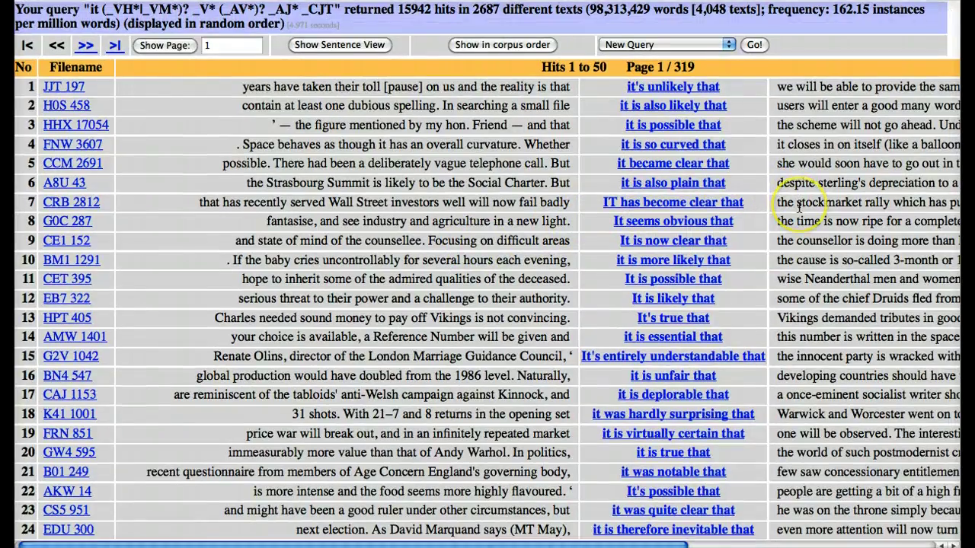
scroll(798, 206, "down", 5)
scroll(799, 206, "down", 1)
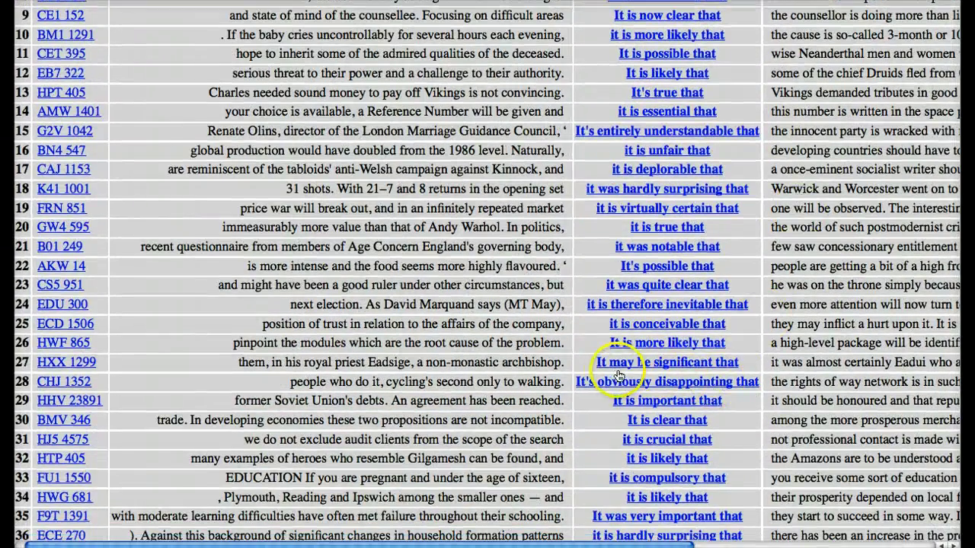
scroll(812, 356, "down", 5)
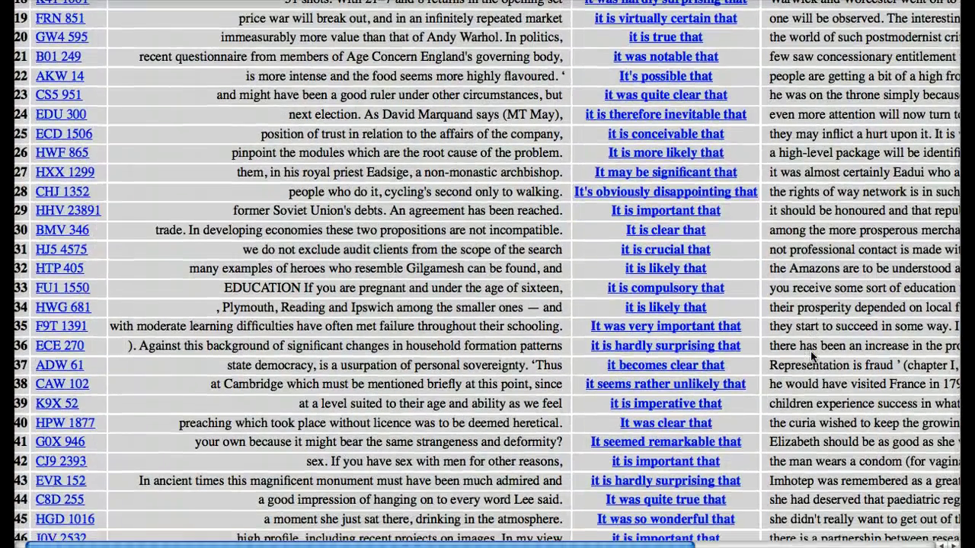
scroll(812, 356, "up", 10)
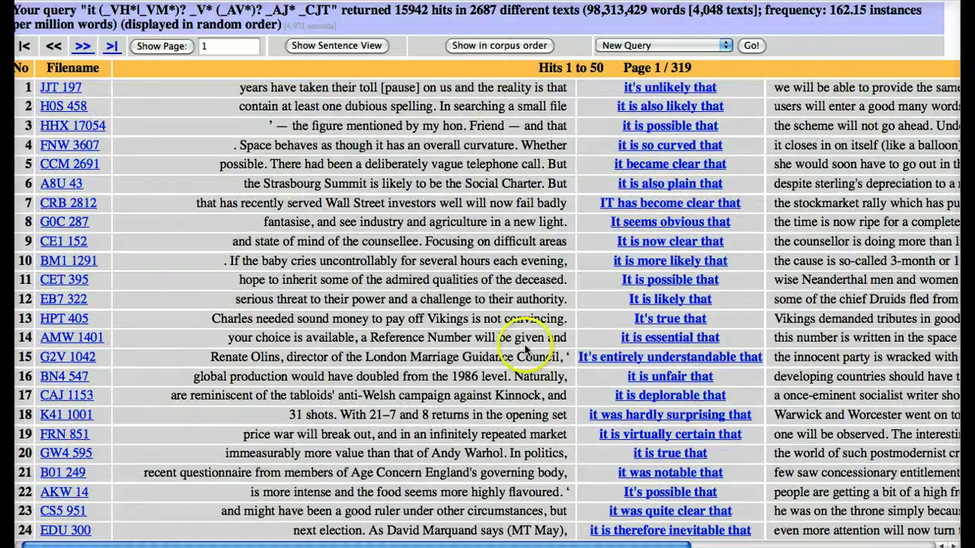
Step: Create a frequency breakdown of the query hits and review the first page of its lexical items
left_click(626, 47)
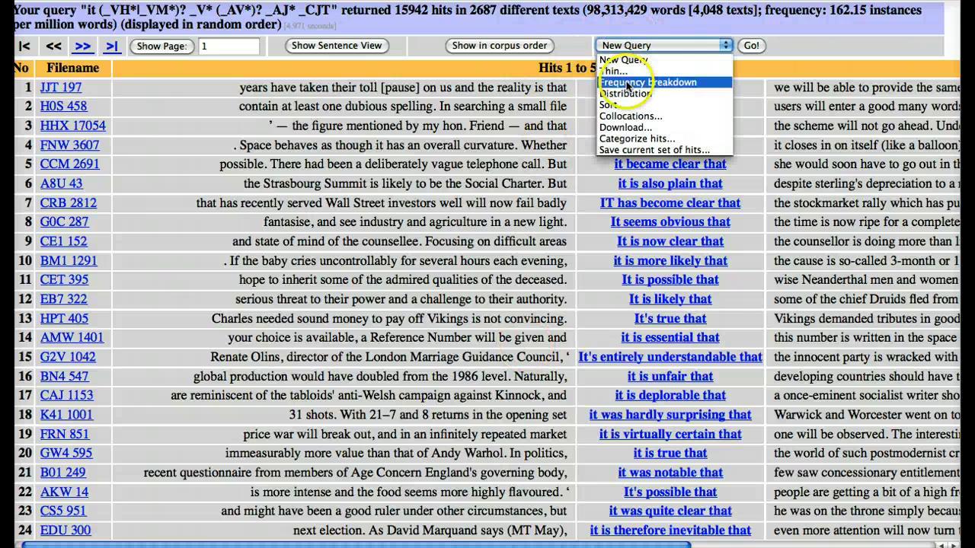
left_click(627, 83)
left_click(750, 46)
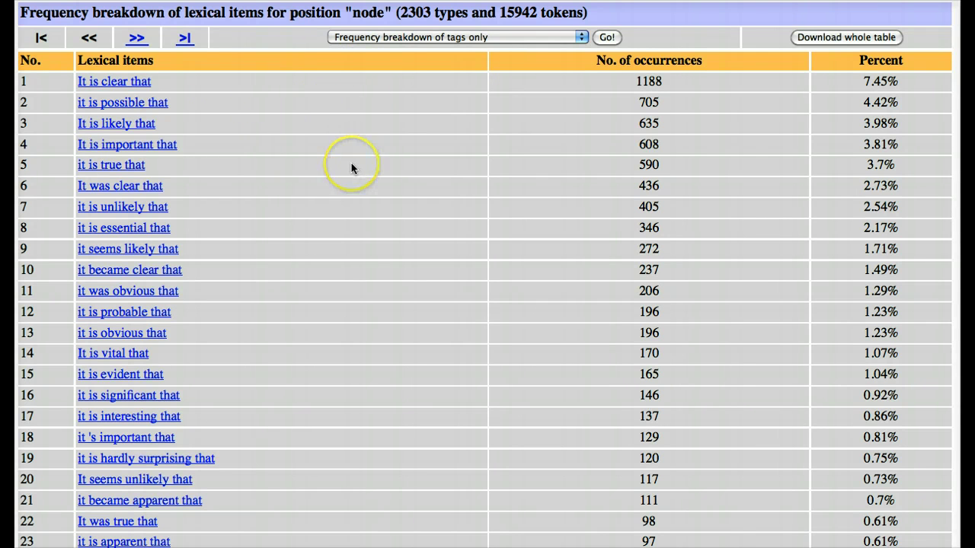
scroll(351, 163, "down", 6)
scroll(351, 163, "down", 6)
scroll(351, 168, "down", 5)
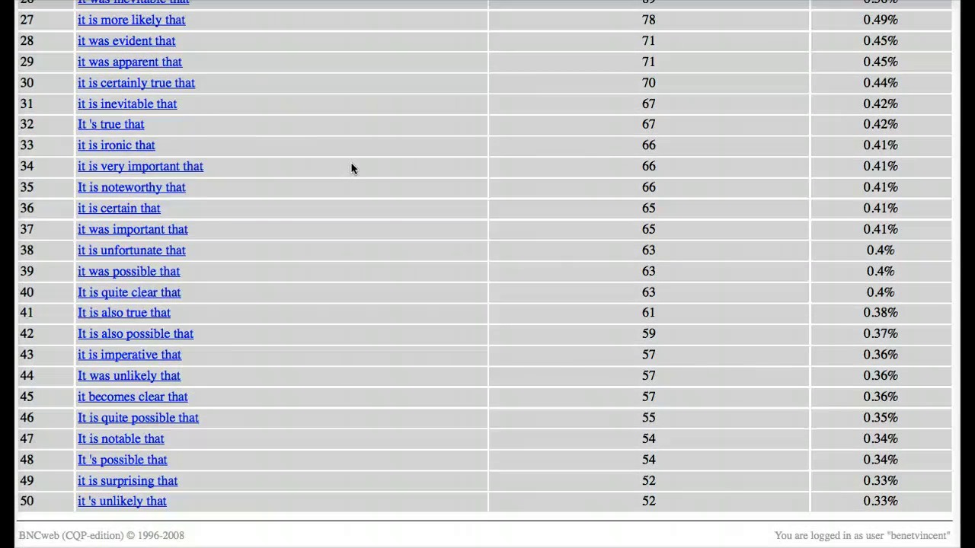
scroll(351, 163, "up", 15)
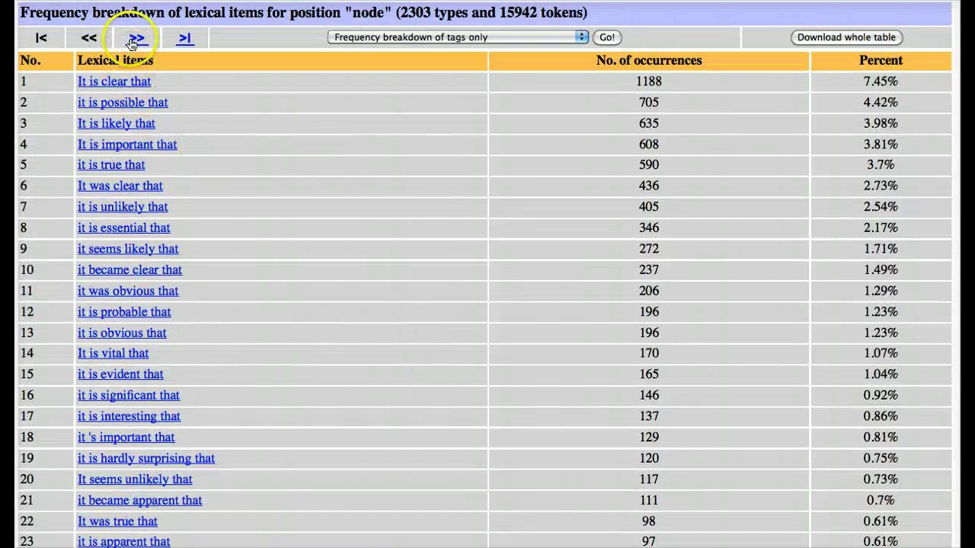
Step: Examine the patterns and their occurrences on the second page of the frequency breakdown, then return to the first page
left_click(133, 40)
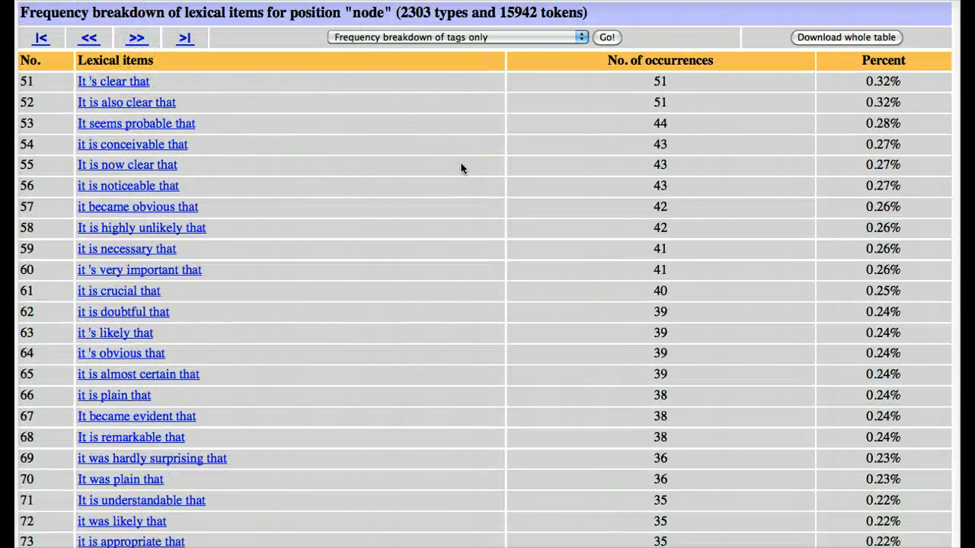
scroll(461, 163, "down", 2)
scroll(460, 163, "down", 5)
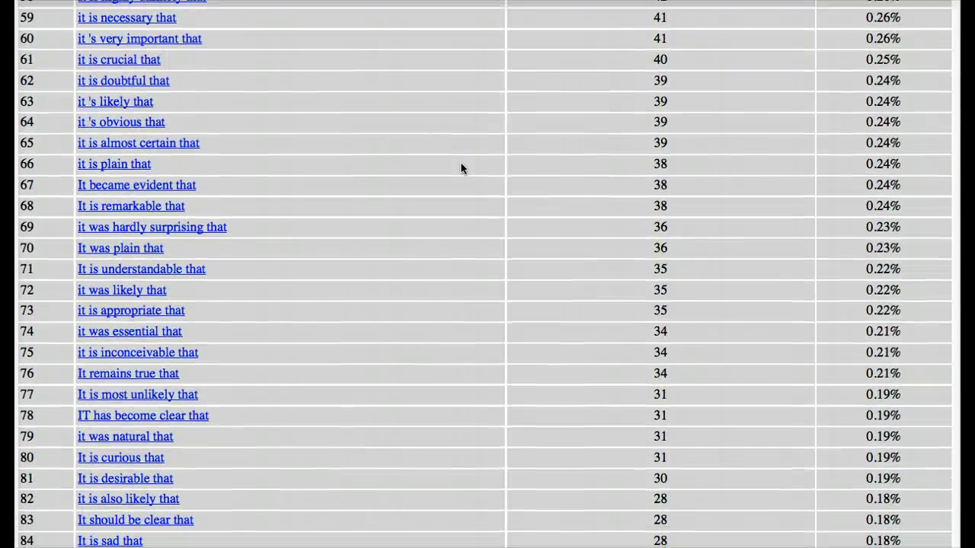
scroll(461, 167, "down", 5)
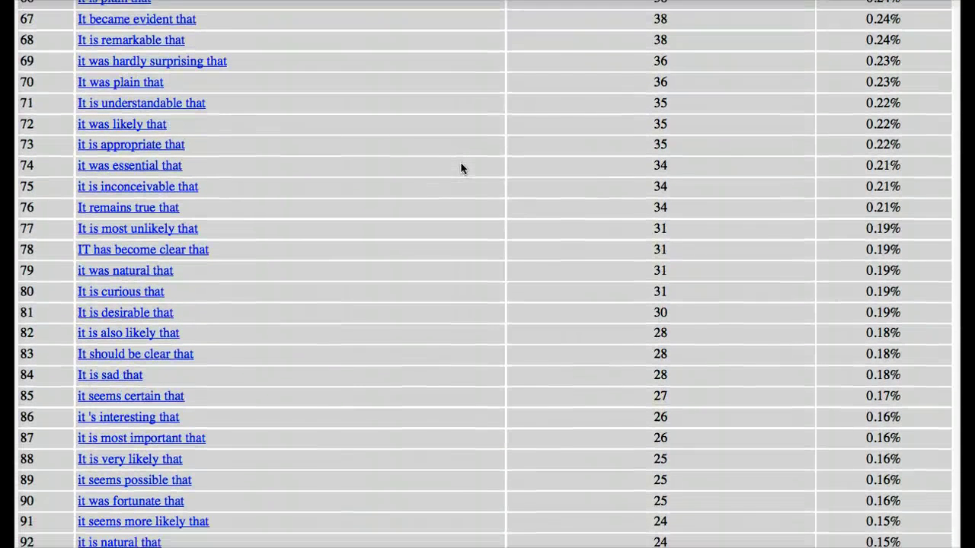
scroll(461, 166, "down", 1)
left_click(444, 185)
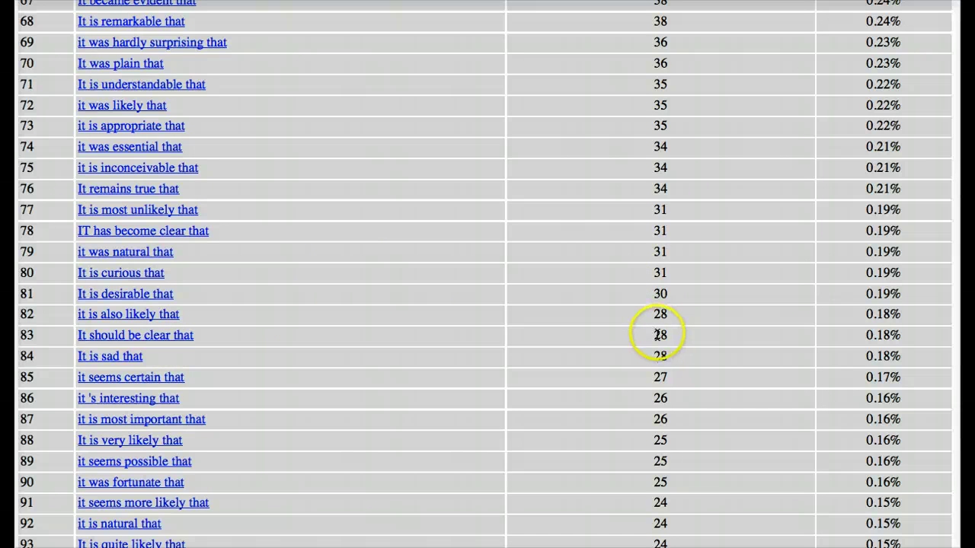
scroll(590, 388, "down", 5)
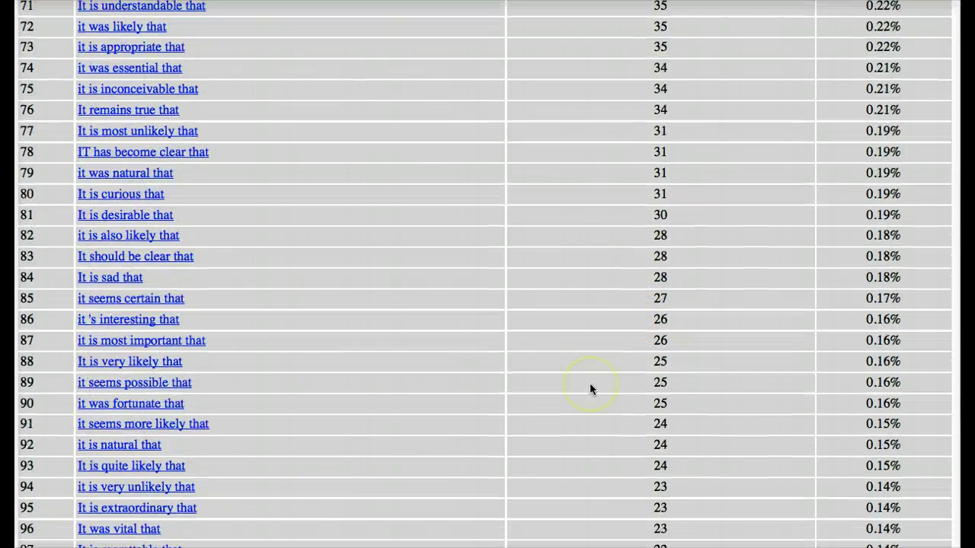
scroll(589, 388, "down", 1)
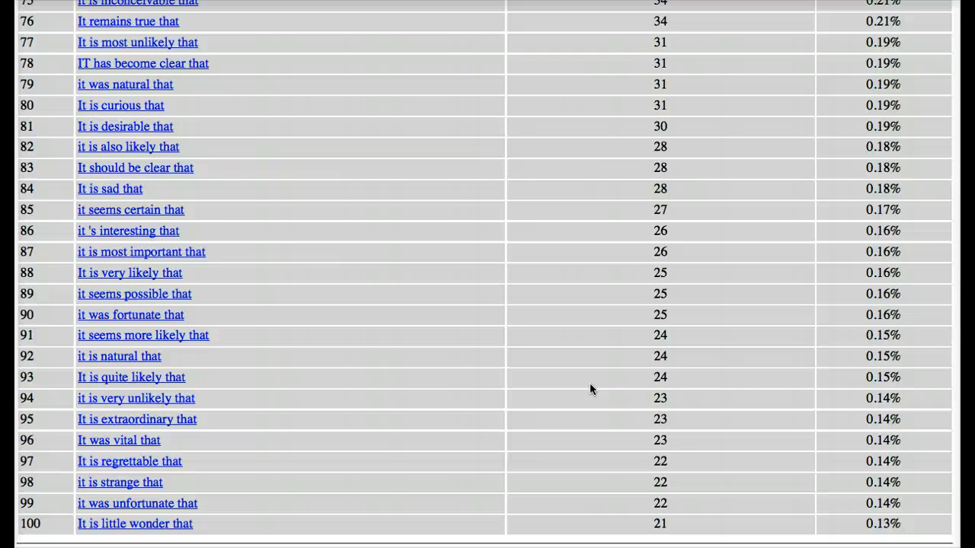
scroll(590, 389, "up", 10)
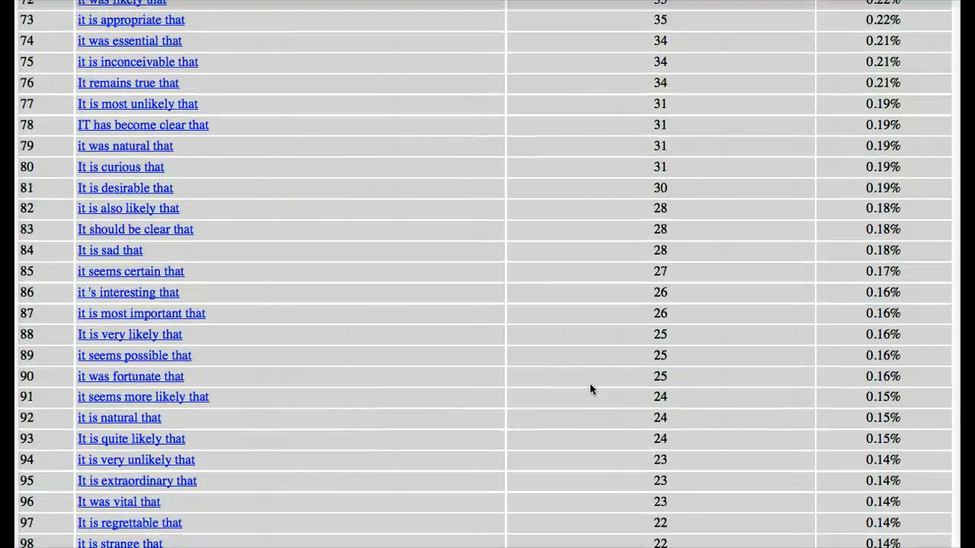
scroll(591, 389, "up", 10)
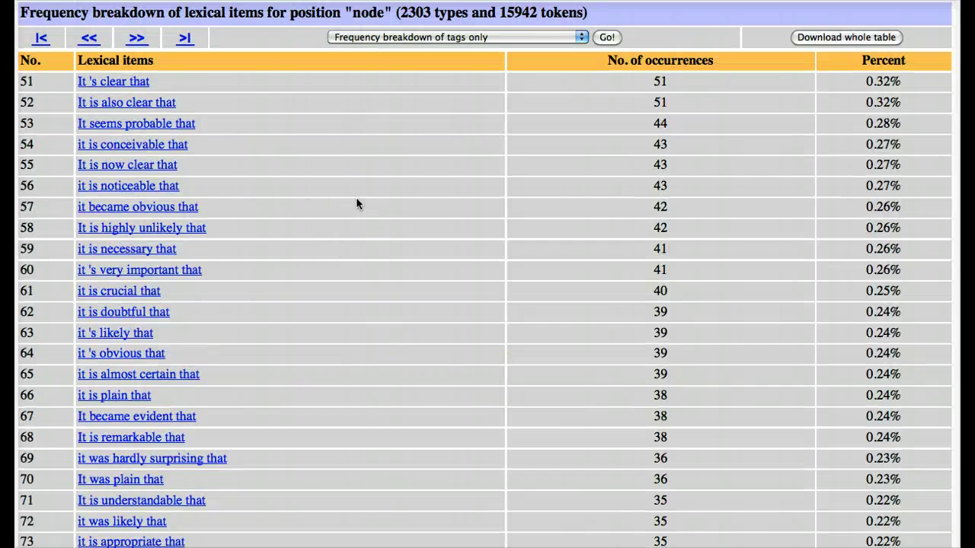
key("super+Left")
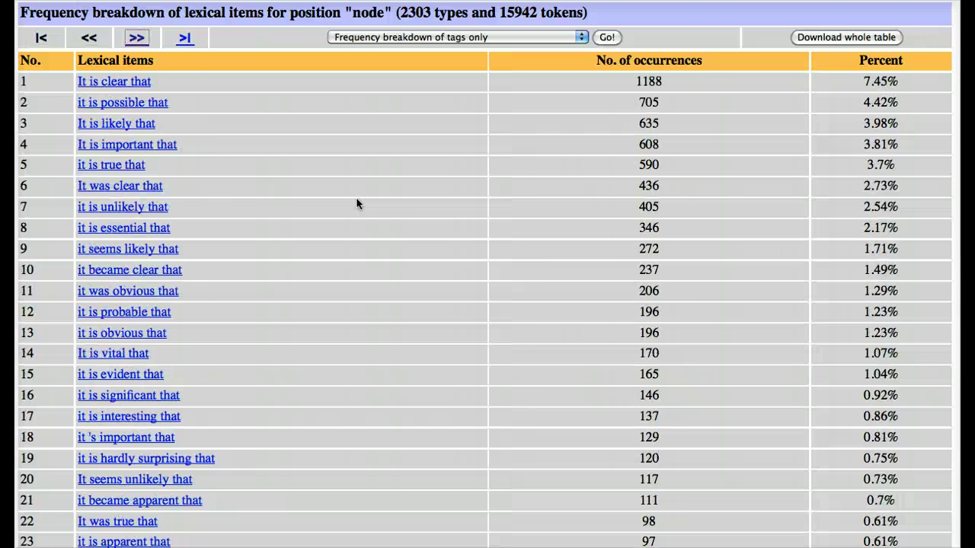